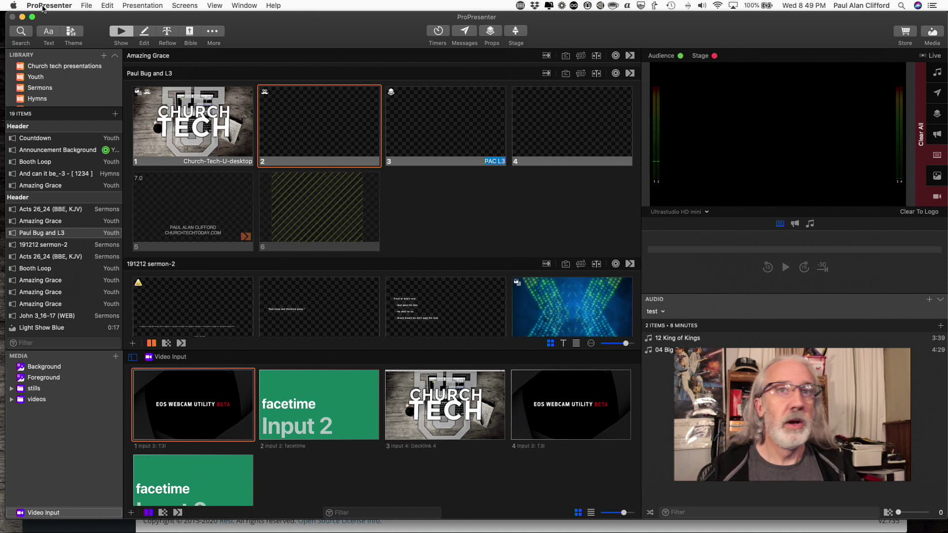
# Open Capture Settings from ProPresenter's Resi preferences and position the dialog over them
pyautogui.click(43, 6)
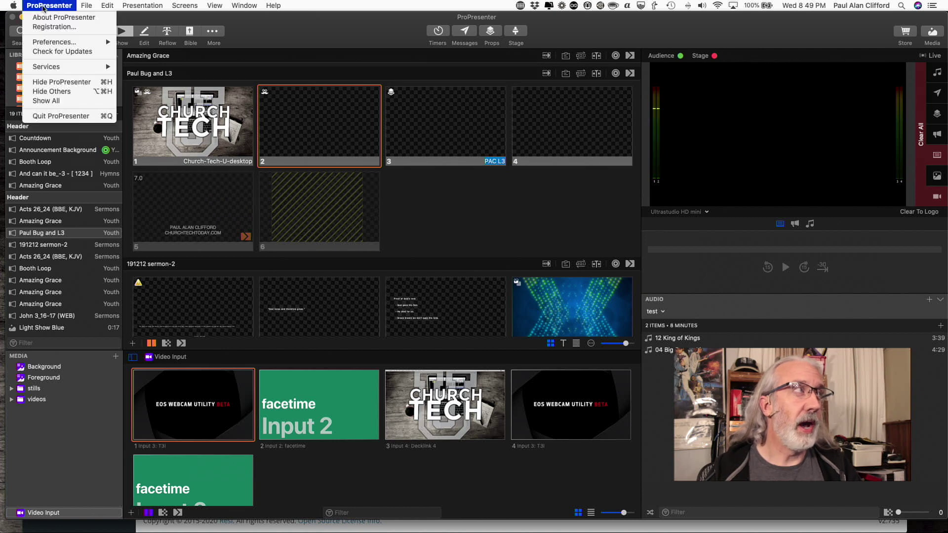
pyautogui.moveTo(55, 42)
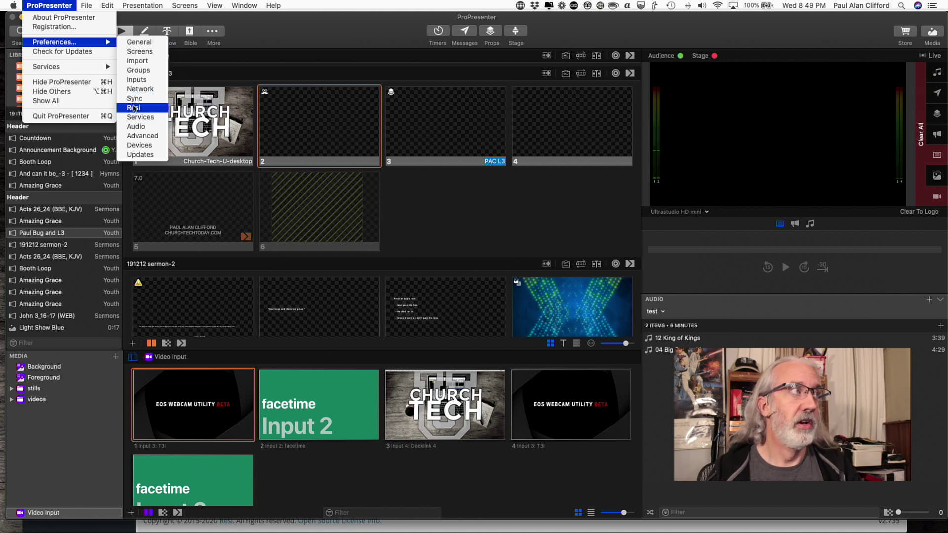
pyautogui.click(133, 107)
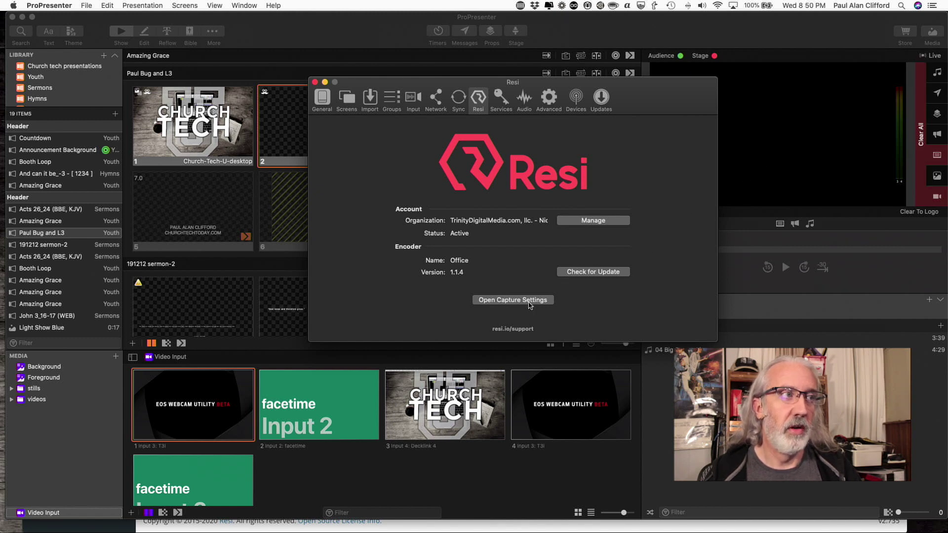
pyautogui.click(529, 305)
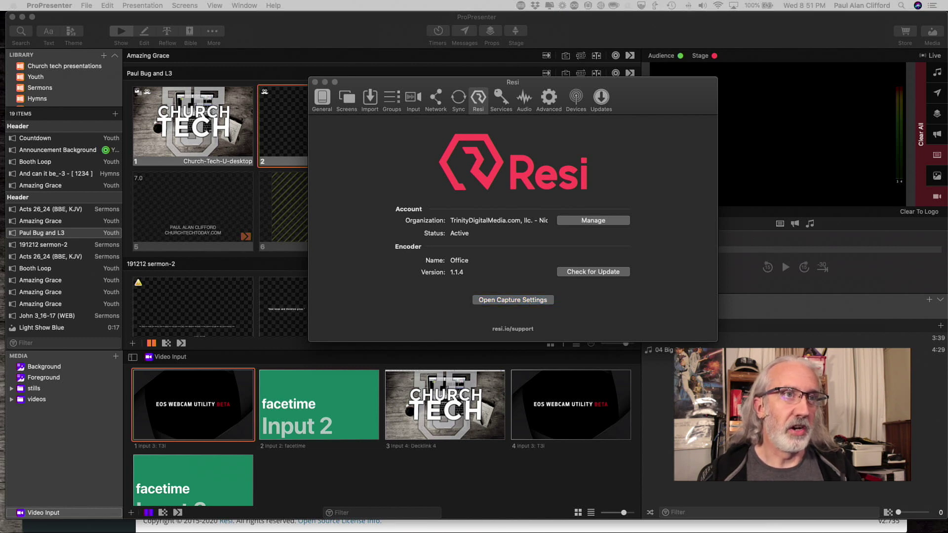
pyautogui.moveTo(676, 145); pyautogui.dragTo(541, 190)
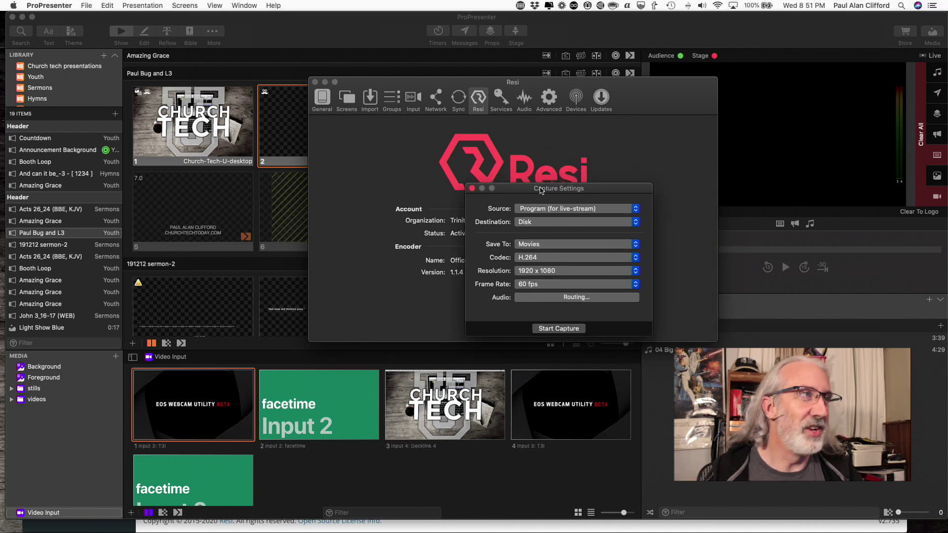
# Change the capture destination from Disk to Resi
pyautogui.moveTo(541, 190); pyautogui.dragTo(536, 202)
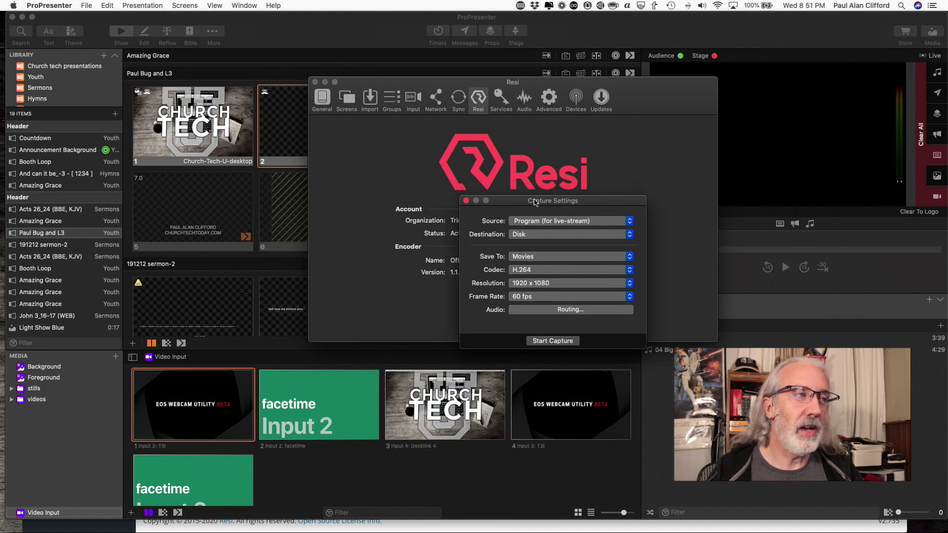
pyautogui.click(543, 239)
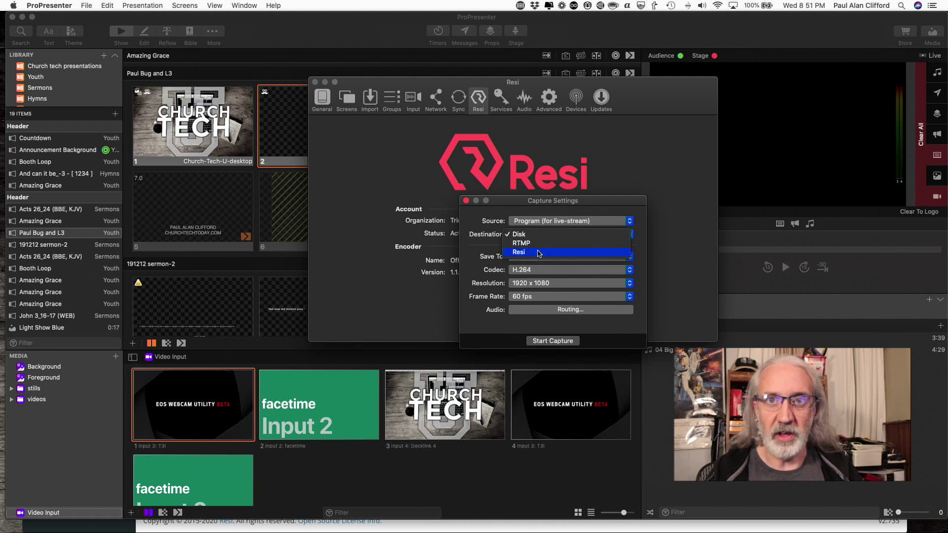
pyautogui.click(539, 253)
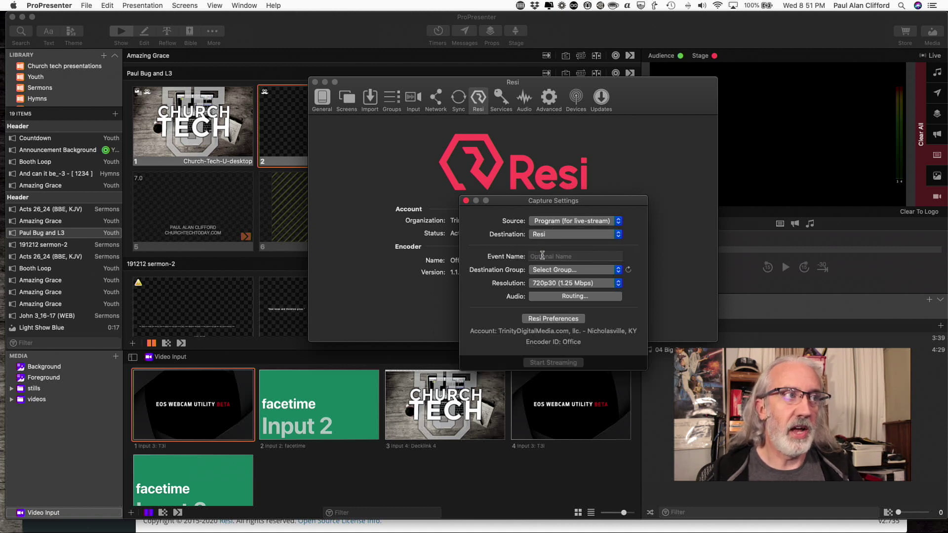
# Type 'a;sld' in the Event Name field, then switch over to Google Chrome
pyautogui.click(543, 256)
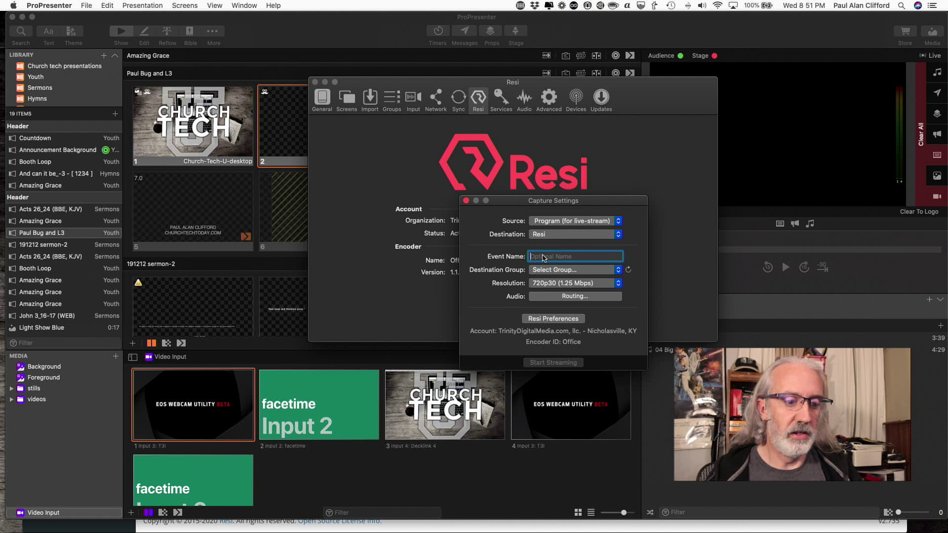
pyautogui.write('a;sldkfjdsad;lk')
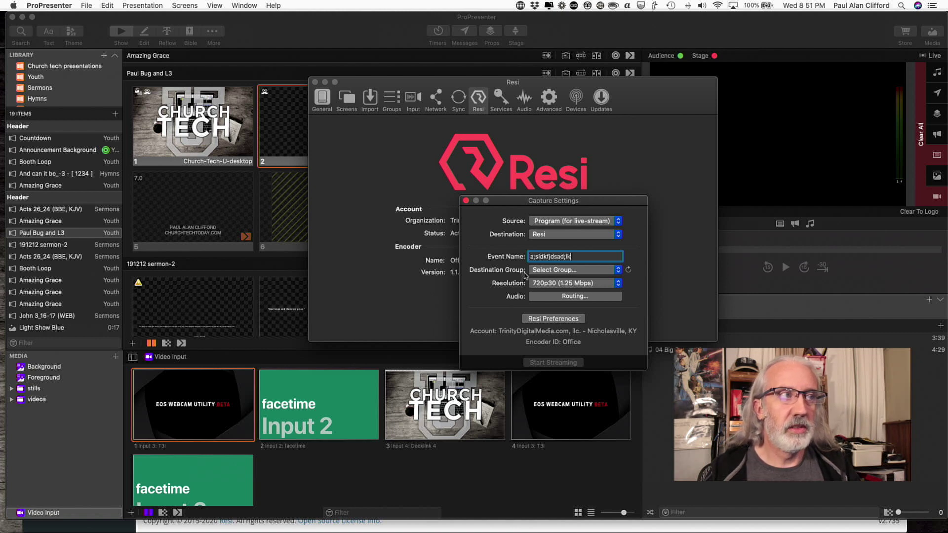
pyautogui.press('cmd+Tab')
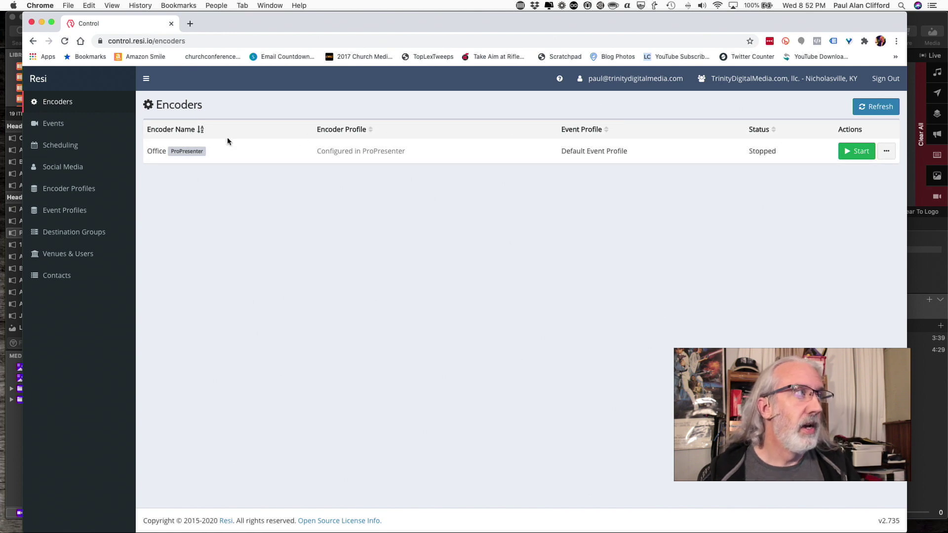
# Review Resi's Encoder Events and Web Events tables, then go to the Social Media page
pyautogui.click(84, 129)
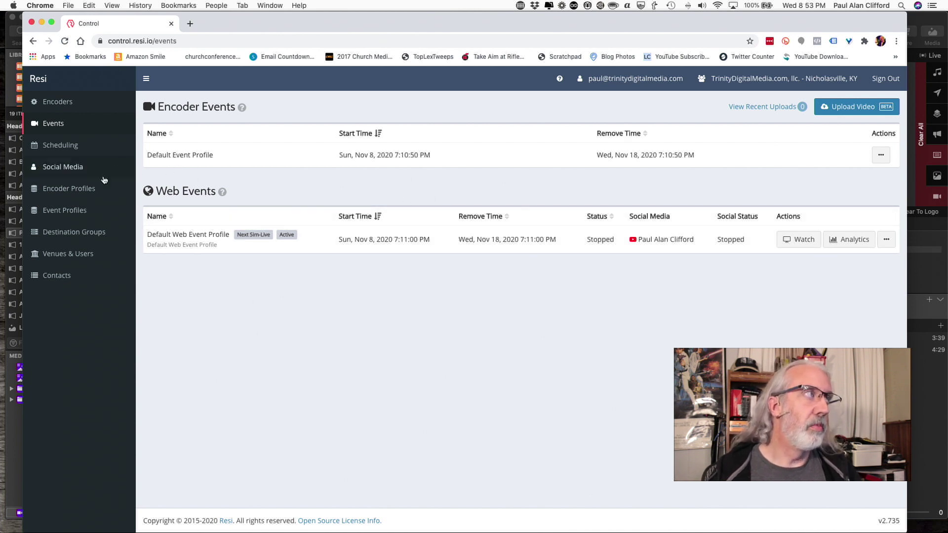
pyautogui.click(76, 172)
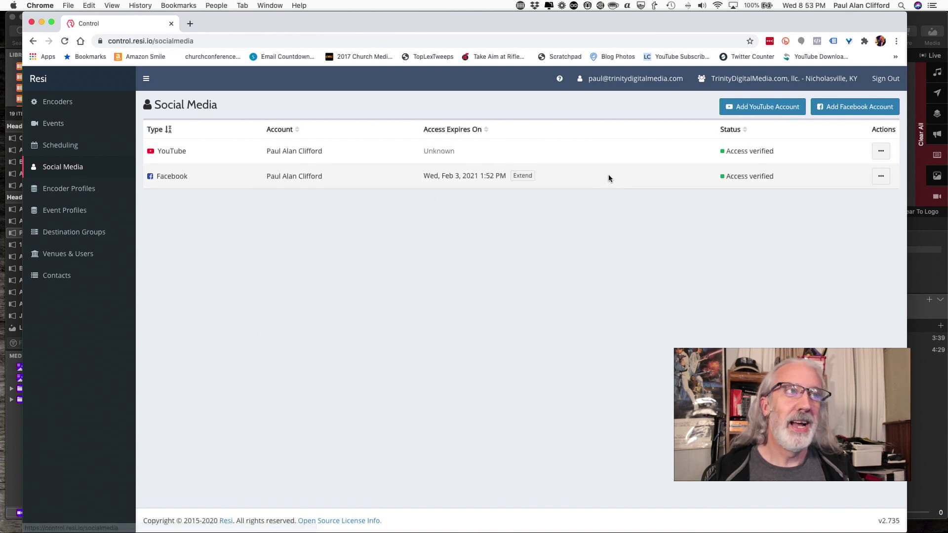
# Start adding YouTube and Facebook accounts, backing out of each access prompt
pyautogui.click(763, 107)
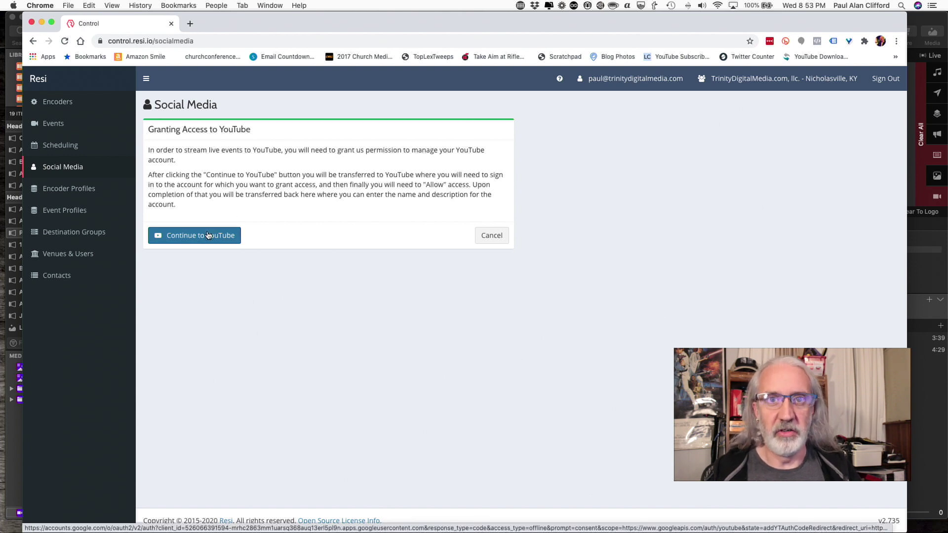
pyautogui.click(498, 233)
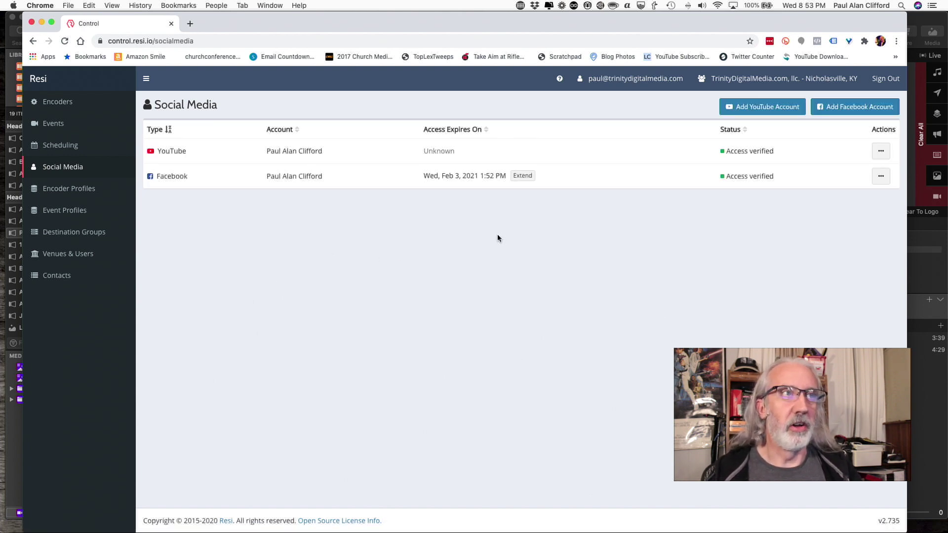
pyautogui.click(861, 106)
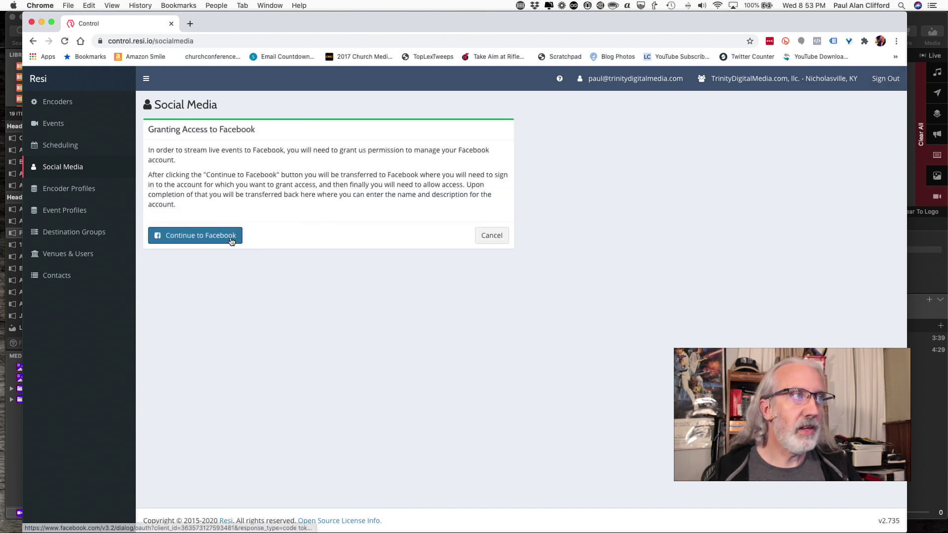
pyautogui.click(486, 235)
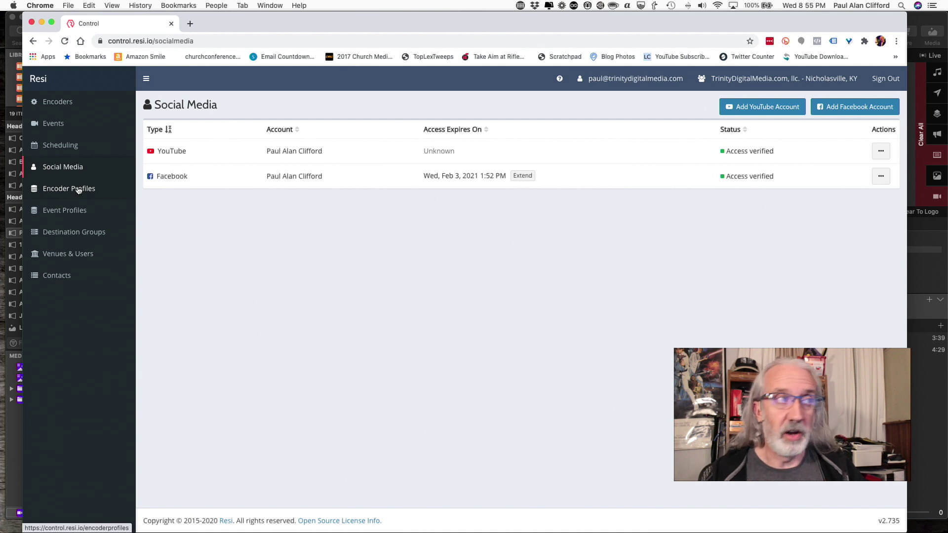
# Review the default 1080i60->1080p30 4Mb H264 encoder profile, then the Event Profiles page
pyautogui.click(56, 191)
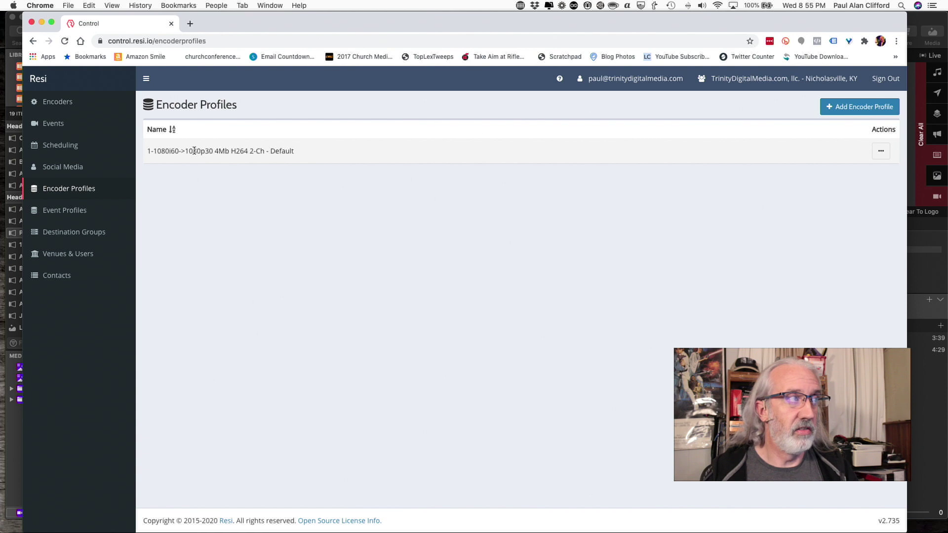
pyautogui.click(65, 211)
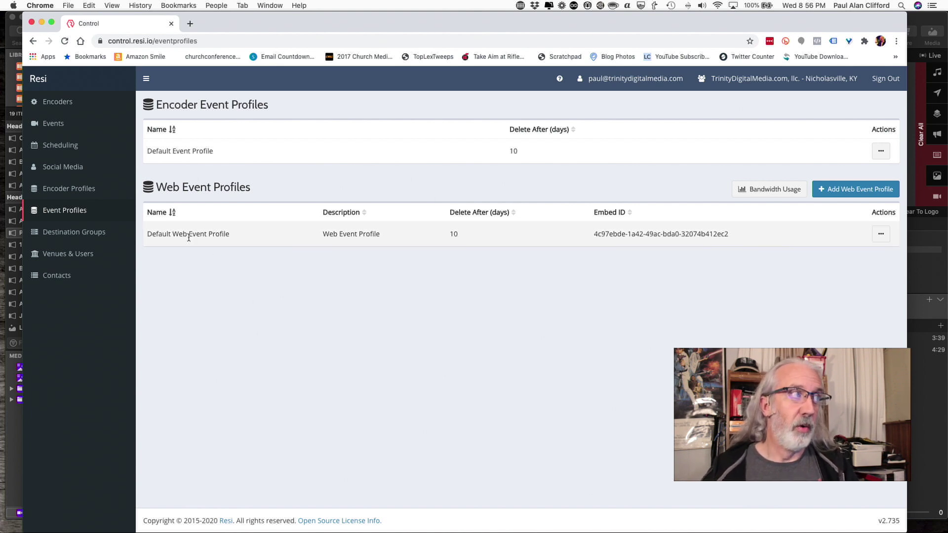
# Check the Default Destination Group, then the Venues & Users list
pyautogui.click(90, 234)
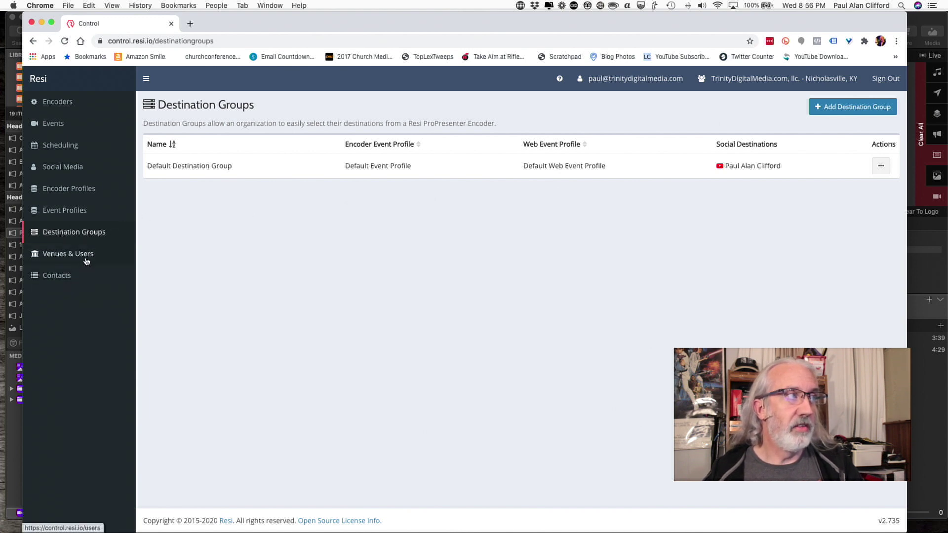
pyautogui.click(86, 261)
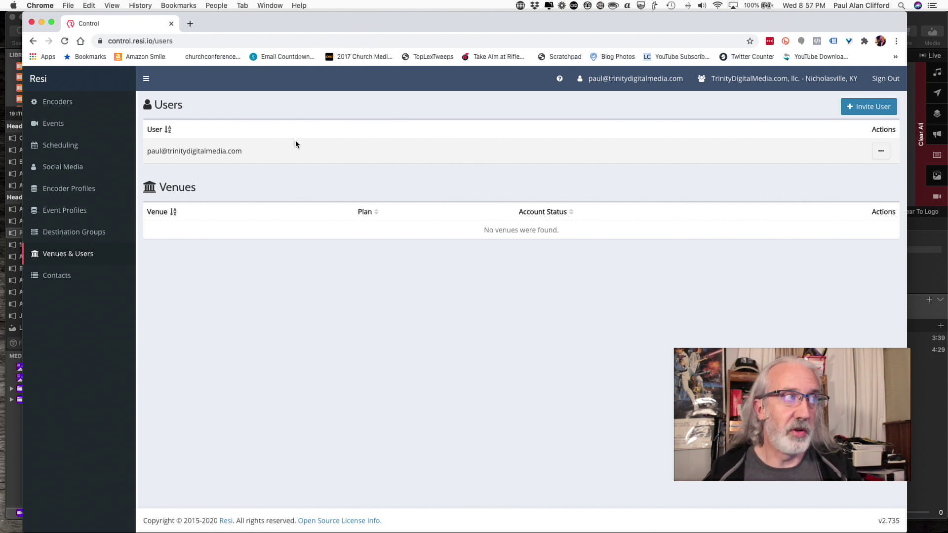
# Look over the empty Contacts page and the scheduling calendar, then return to ProPresenter
pyautogui.click(91, 277)
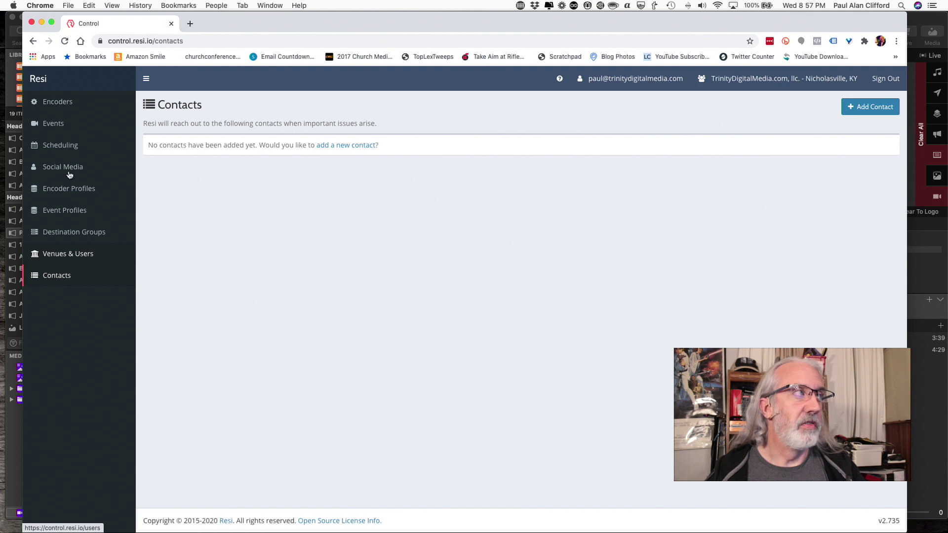
pyautogui.click(69, 146)
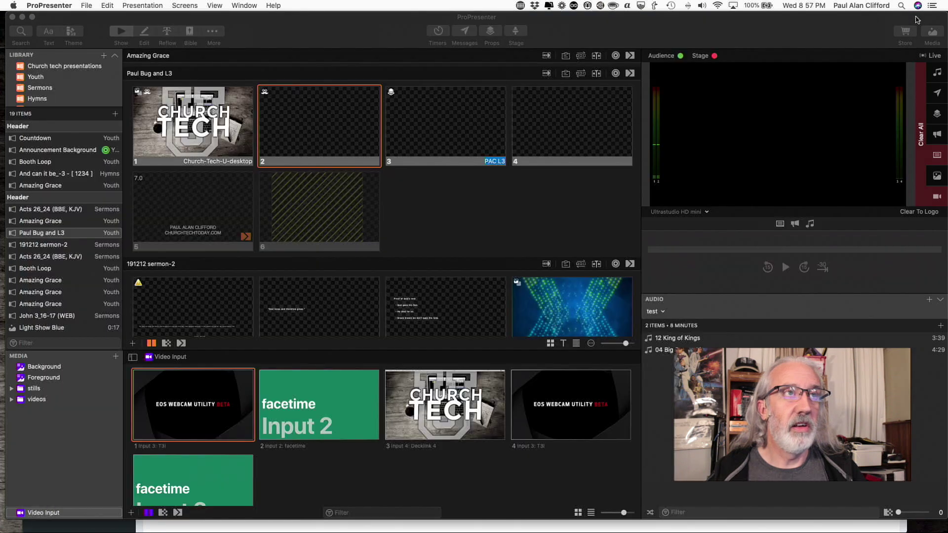
pyautogui.click(917, 20)
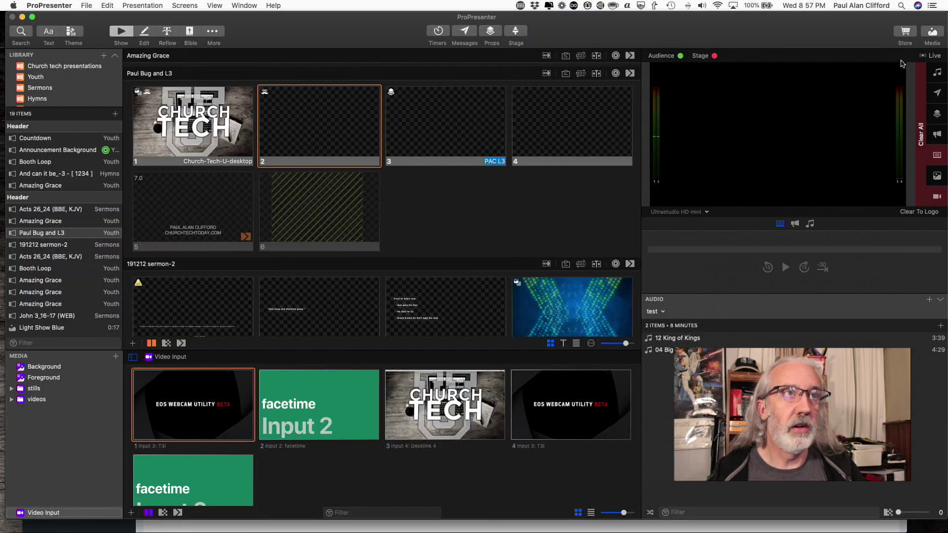
# Stream via Default Destination Group at 1080p60 (6 Mbps), routing audio channels 1–2 left/right
pyautogui.click(923, 55)
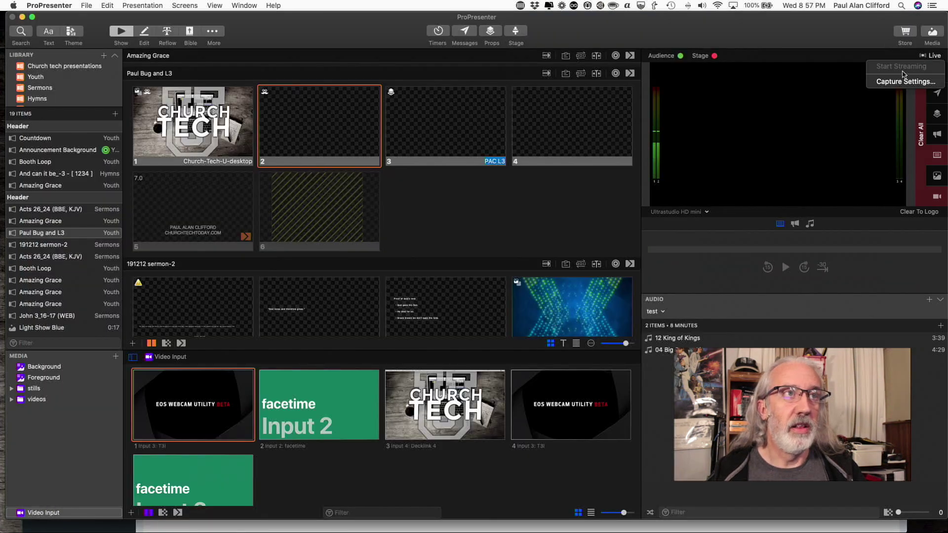
pyautogui.click(897, 82)
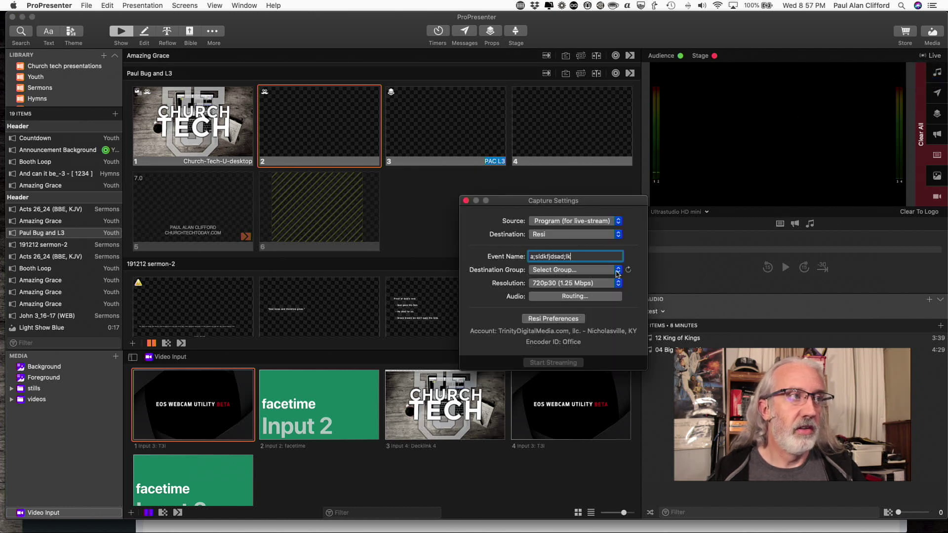
pyautogui.click(617, 271)
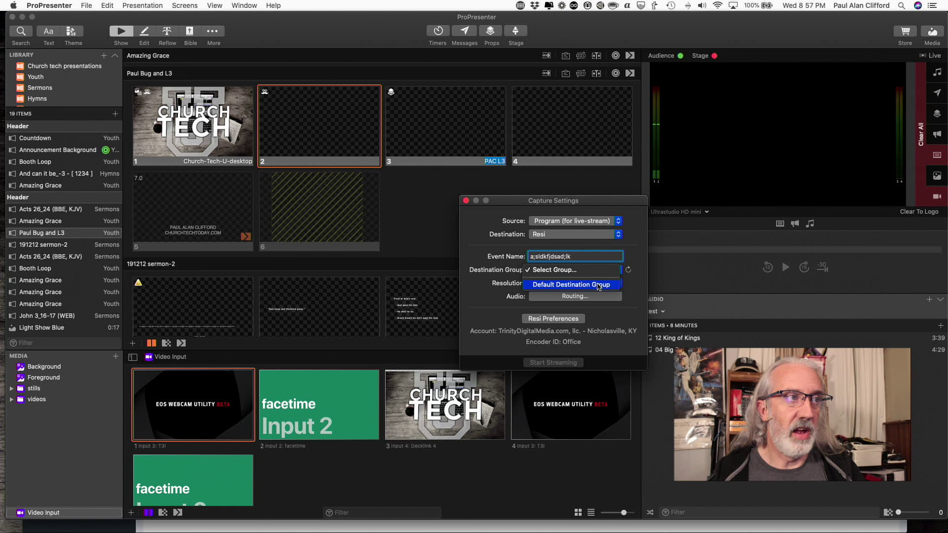
pyautogui.click(598, 285)
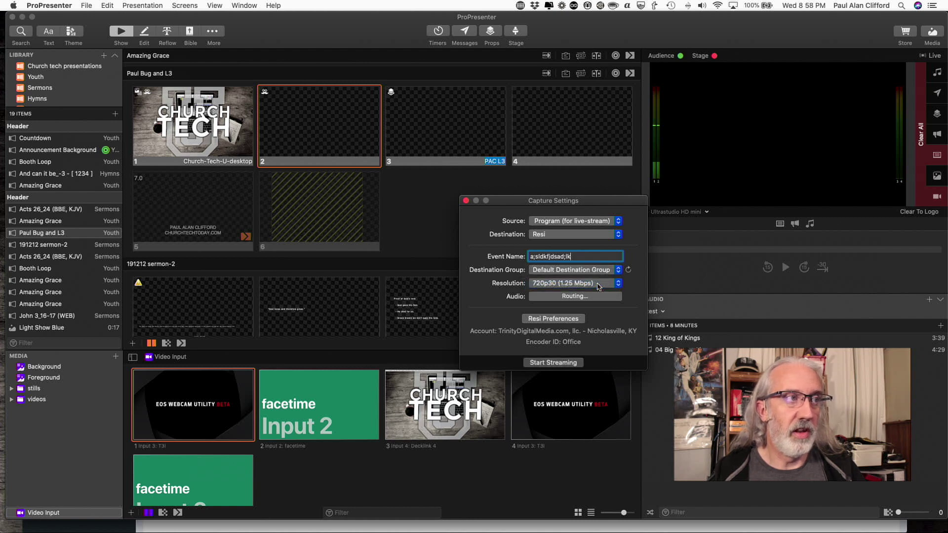
pyautogui.click(617, 286)
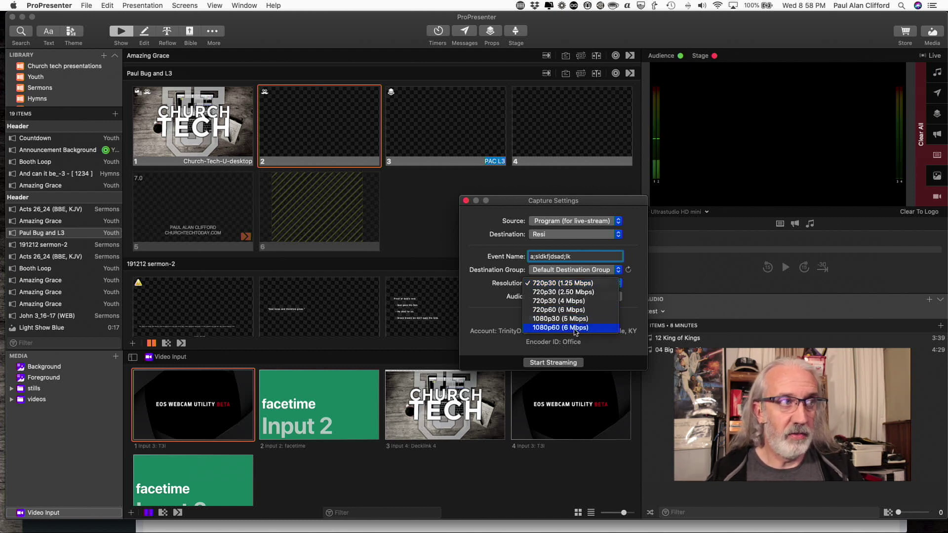
pyautogui.click(575, 332)
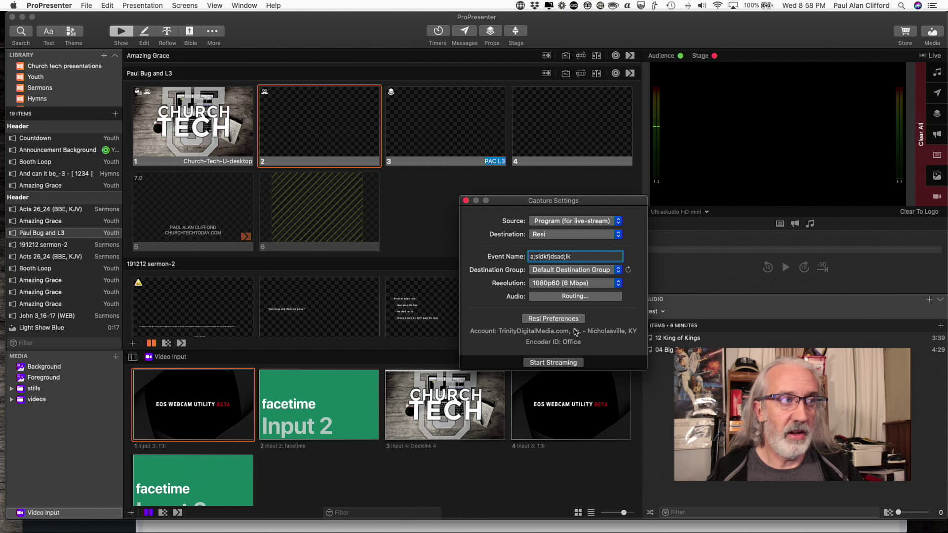
pyautogui.click(584, 297)
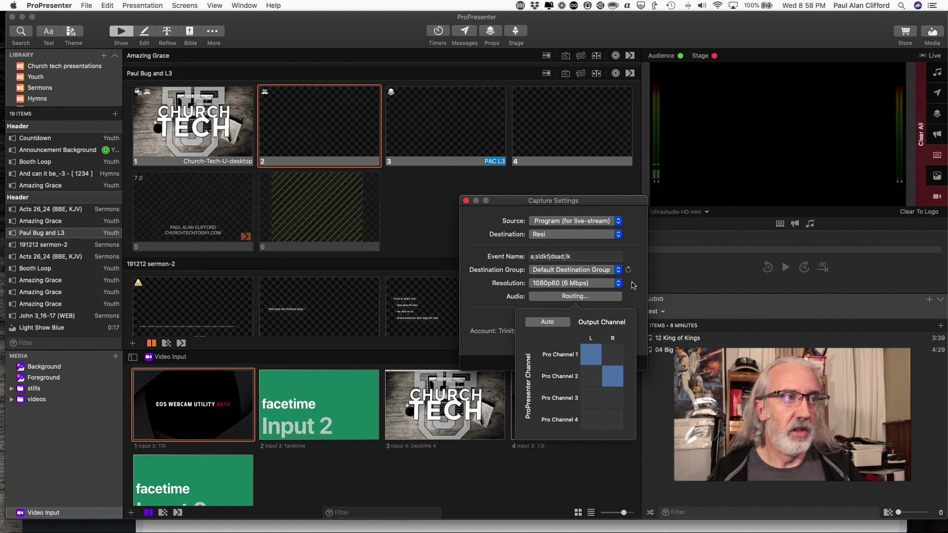
pyautogui.click(633, 286)
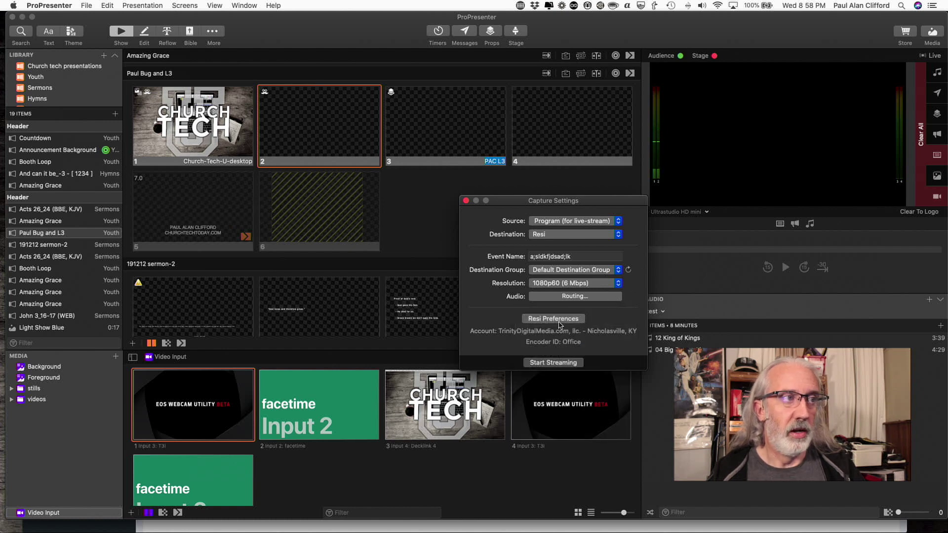